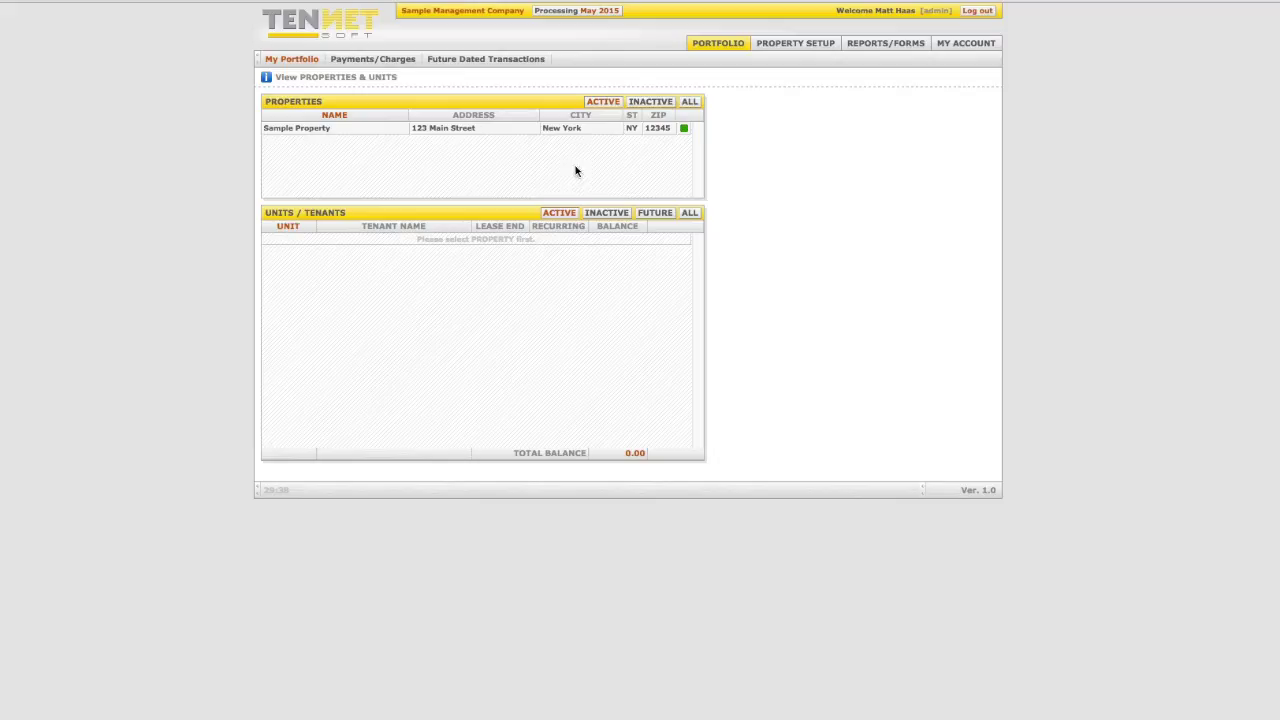
Open Sample Property for editing in the property setup and keep its type as NY Stabilized.
{"action": "left_click", "coordinate": [789, 45]}
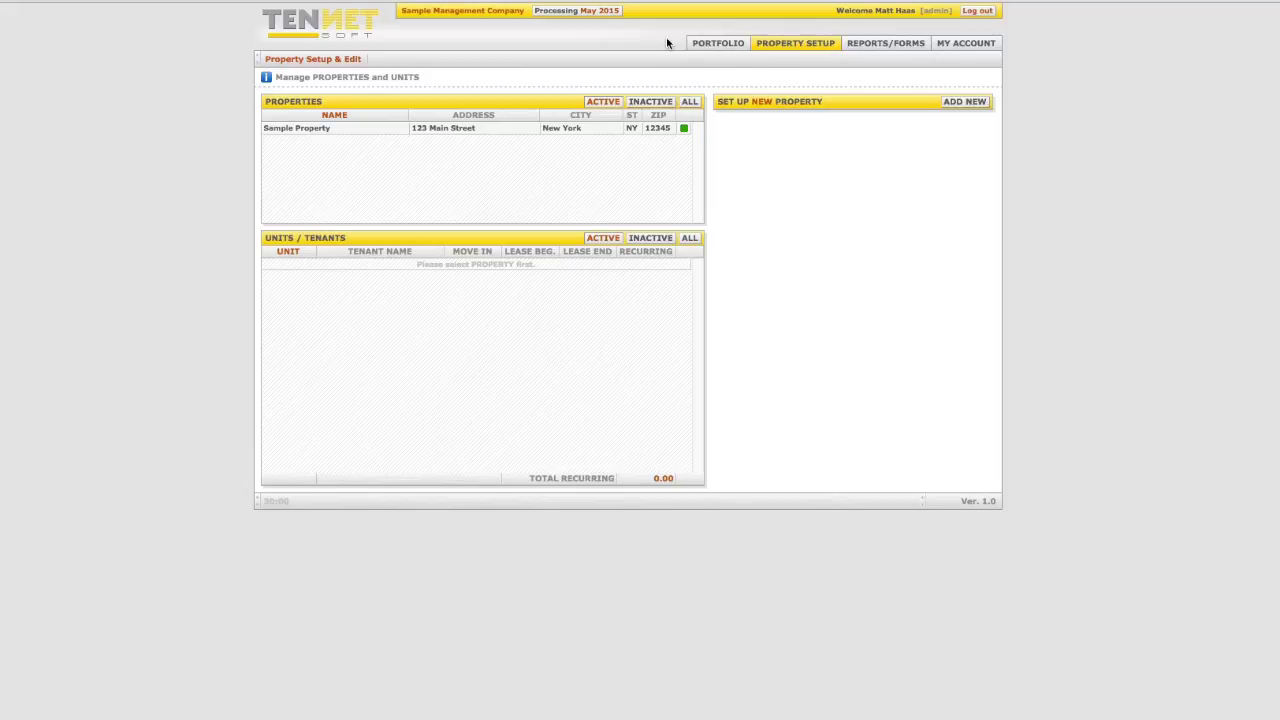
{"action": "left_click", "coordinate": [383, 131]}
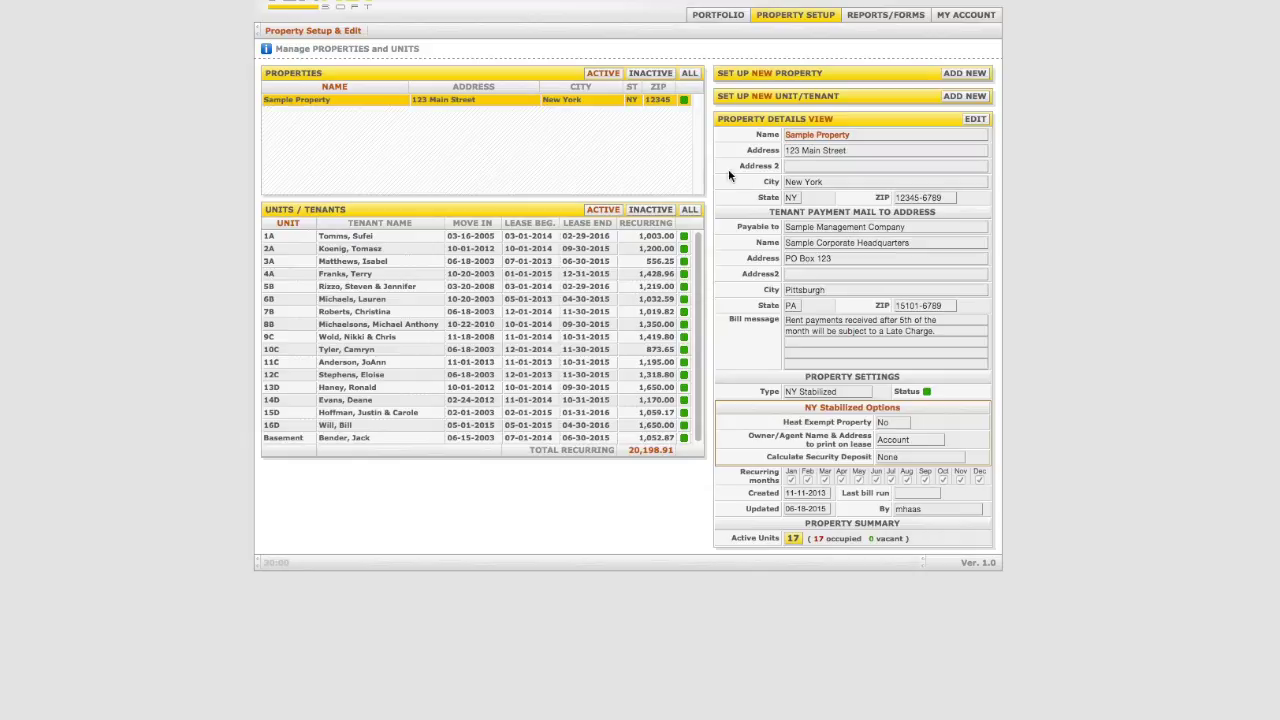
{"action": "left_click", "coordinate": [975, 120]}
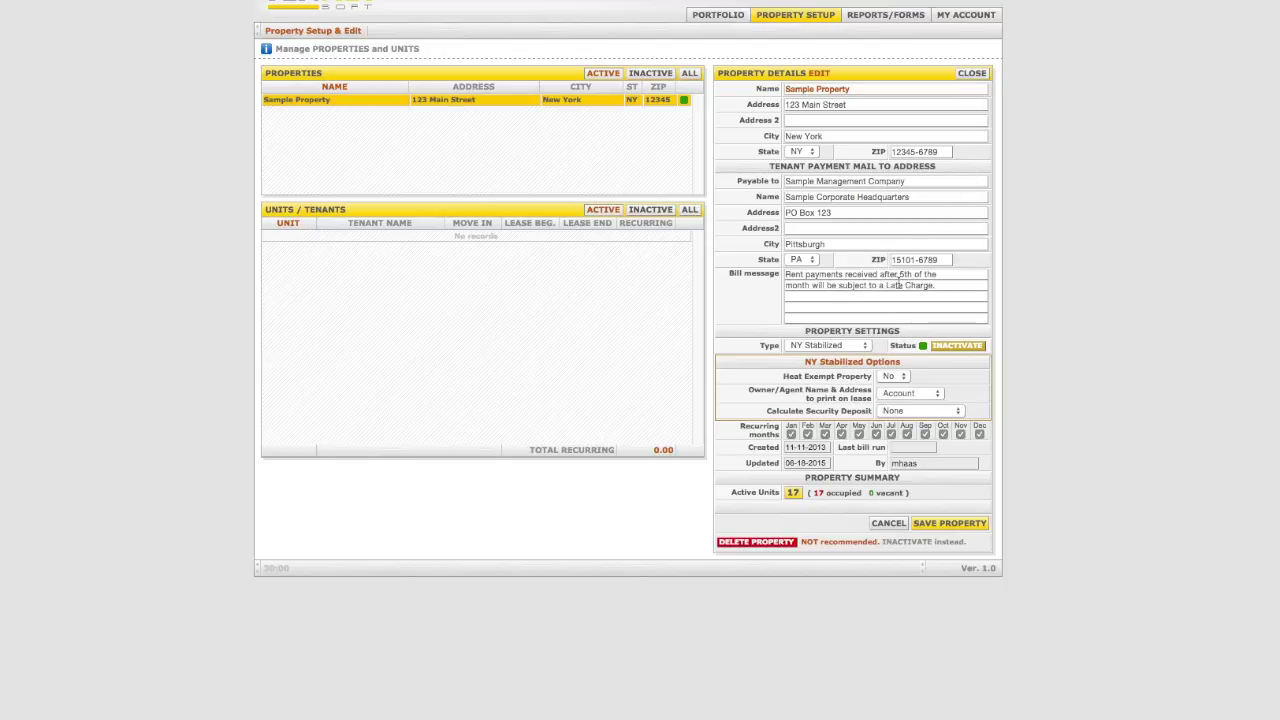
{"action": "left_click", "coordinate": [867, 344]}
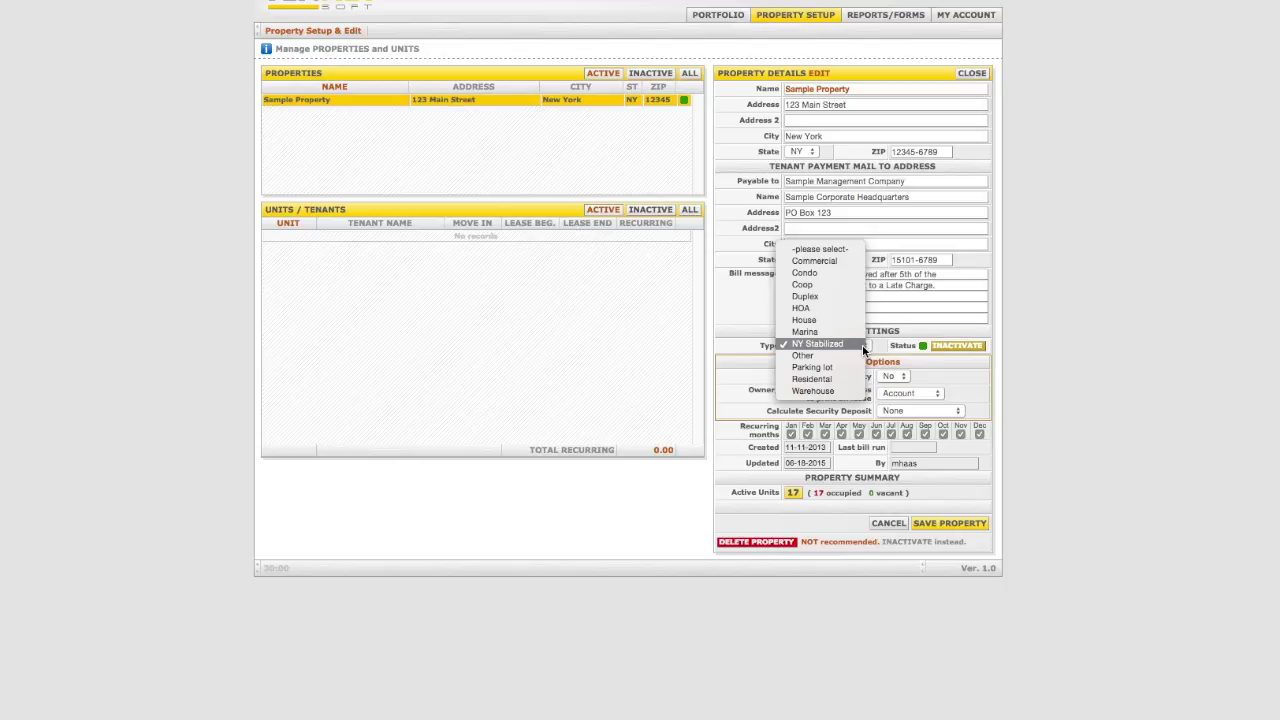
{"action": "left_click", "coordinate": [864, 346]}
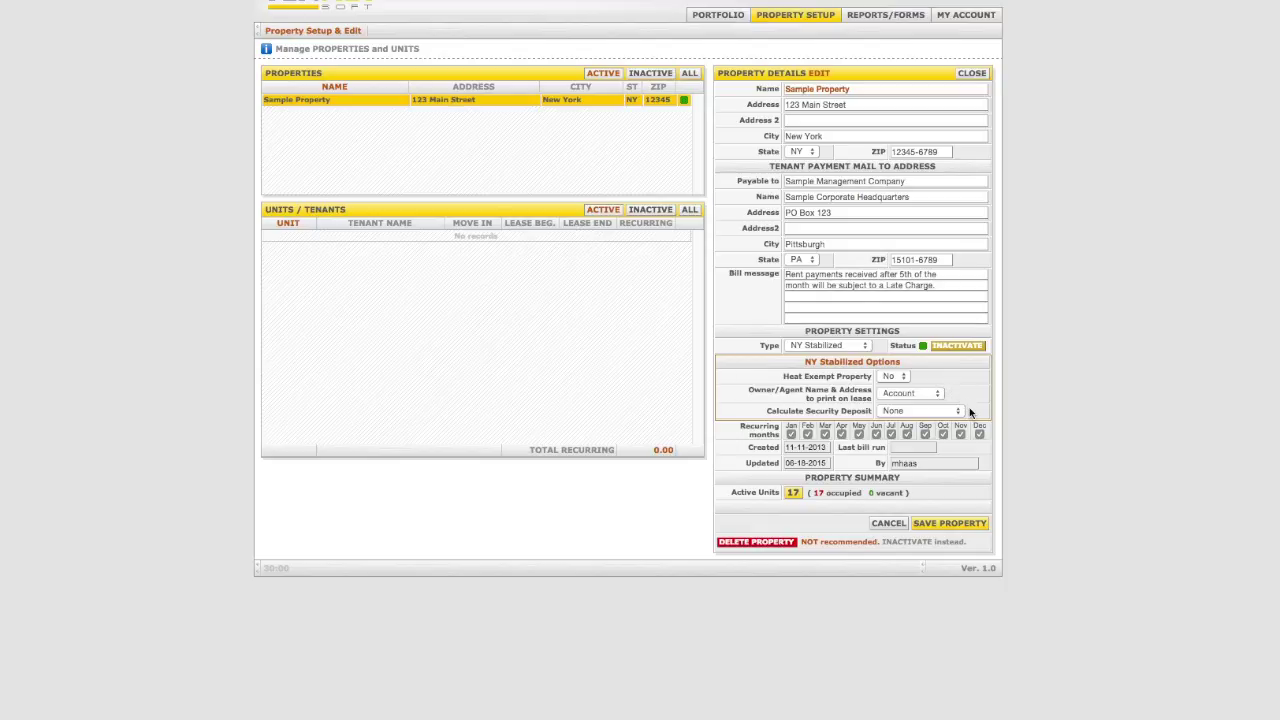
Clear all recurring months from January through December for Sample Property and save the property changes.
{"action": "left_click", "coordinate": [791, 434]}
{"action": "left_click", "coordinate": [807, 434]}
{"action": "left_click", "coordinate": [825, 434]}
{"action": "left_click", "coordinate": [842, 434]}
{"action": "left_click", "coordinate": [858, 434]}
{"action": "left_click", "coordinate": [876, 434]}
{"action": "left_click", "coordinate": [891, 434]}
{"action": "left_click", "coordinate": [924, 435]}
{"action": "left_click", "coordinate": [942, 434]}
{"action": "left_click", "coordinate": [959, 434]}
{"action": "left_click", "coordinate": [979, 434]}
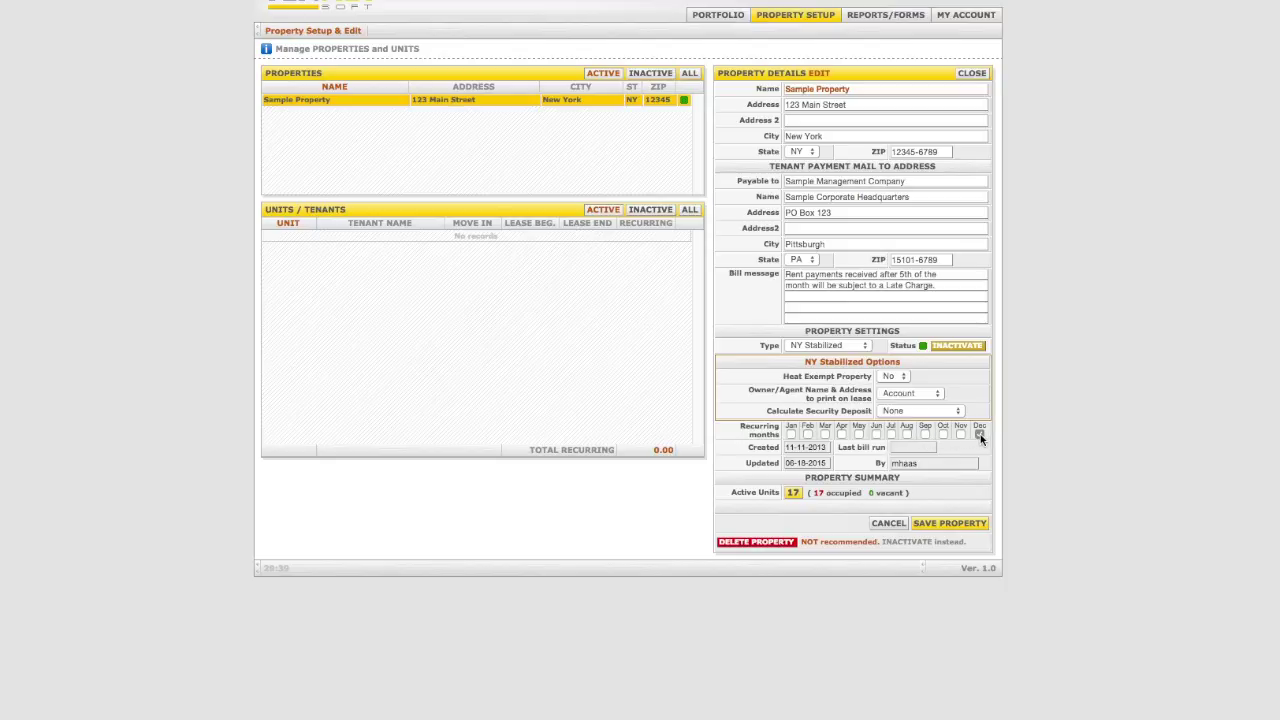
{"action": "left_click", "coordinate": [958, 523]}
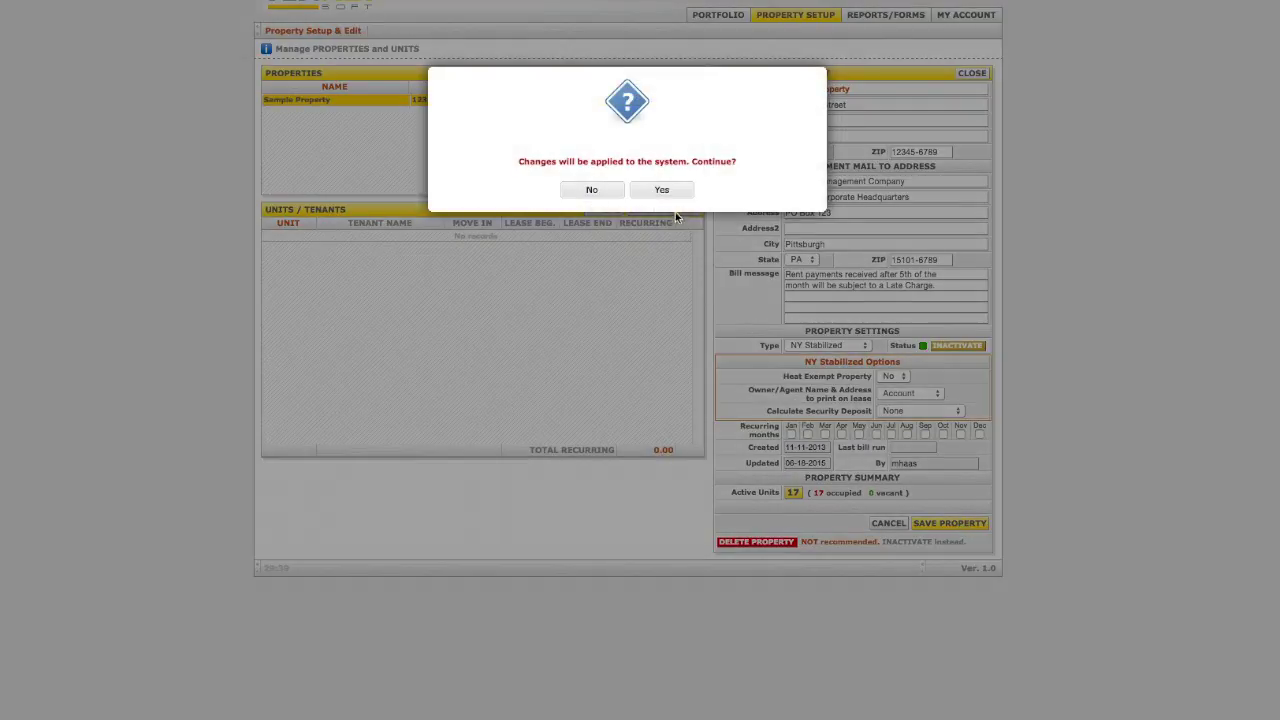
{"action": "left_click", "coordinate": [662, 190]}
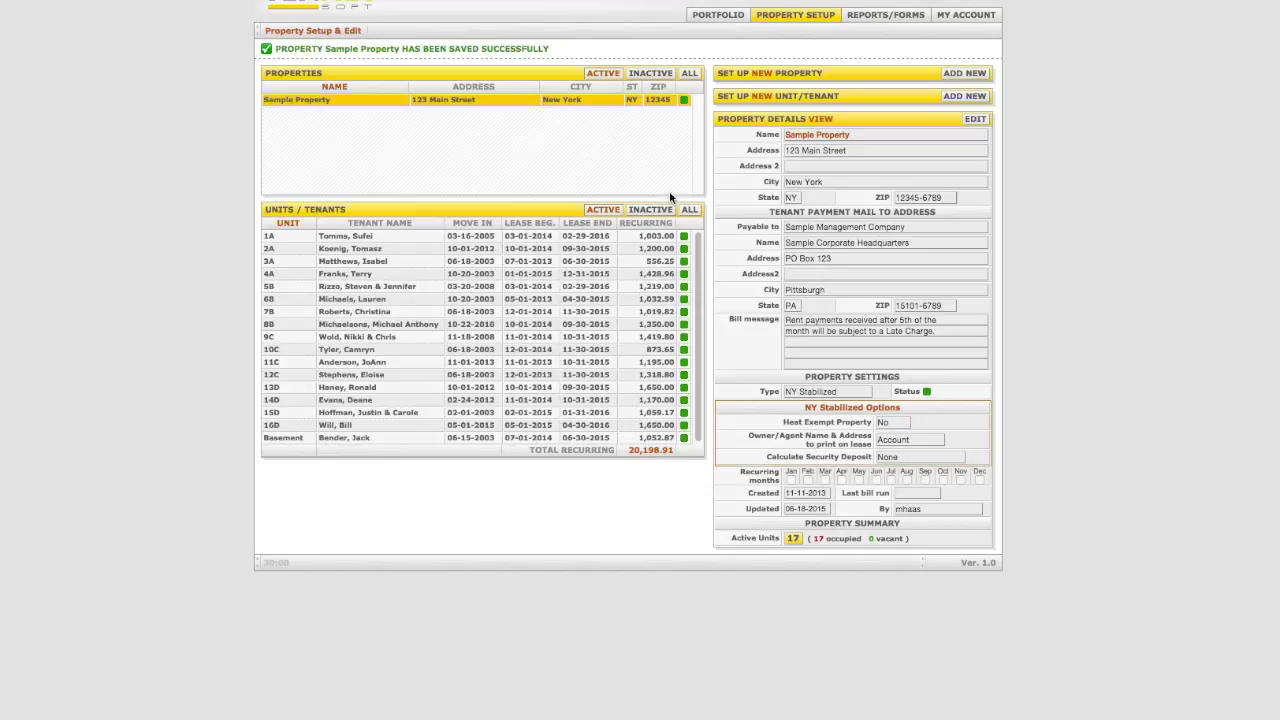
Open the tenant record of unit 14D in Sample Property from the portfolio for editing.
{"action": "left_click", "coordinate": [727, 22]}
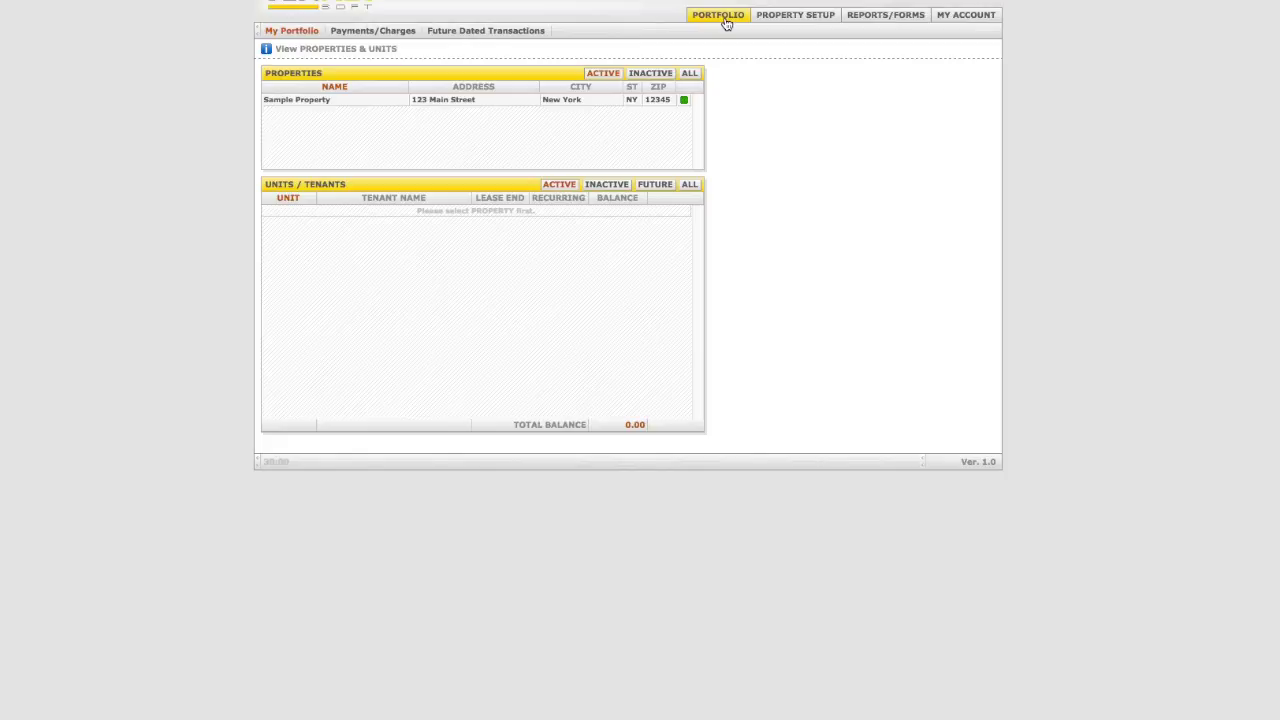
{"action": "left_click", "coordinate": [393, 106]}
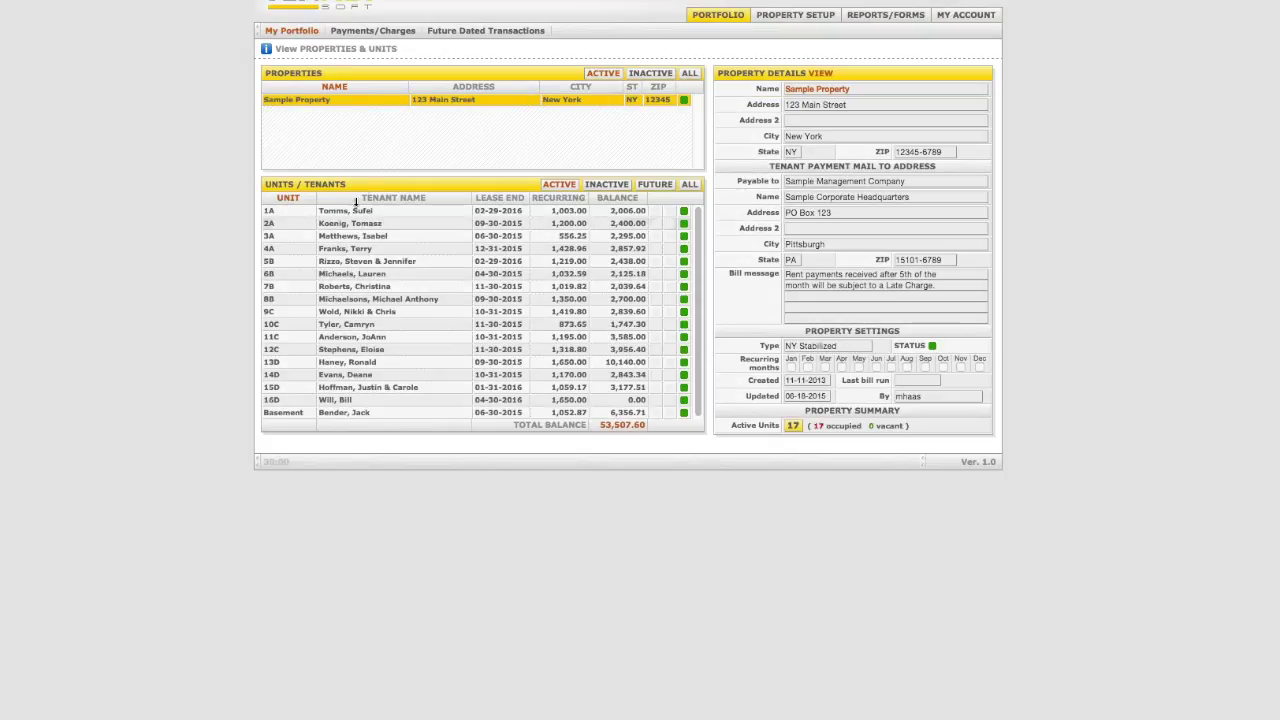
{"action": "left_click", "coordinate": [384, 375]}
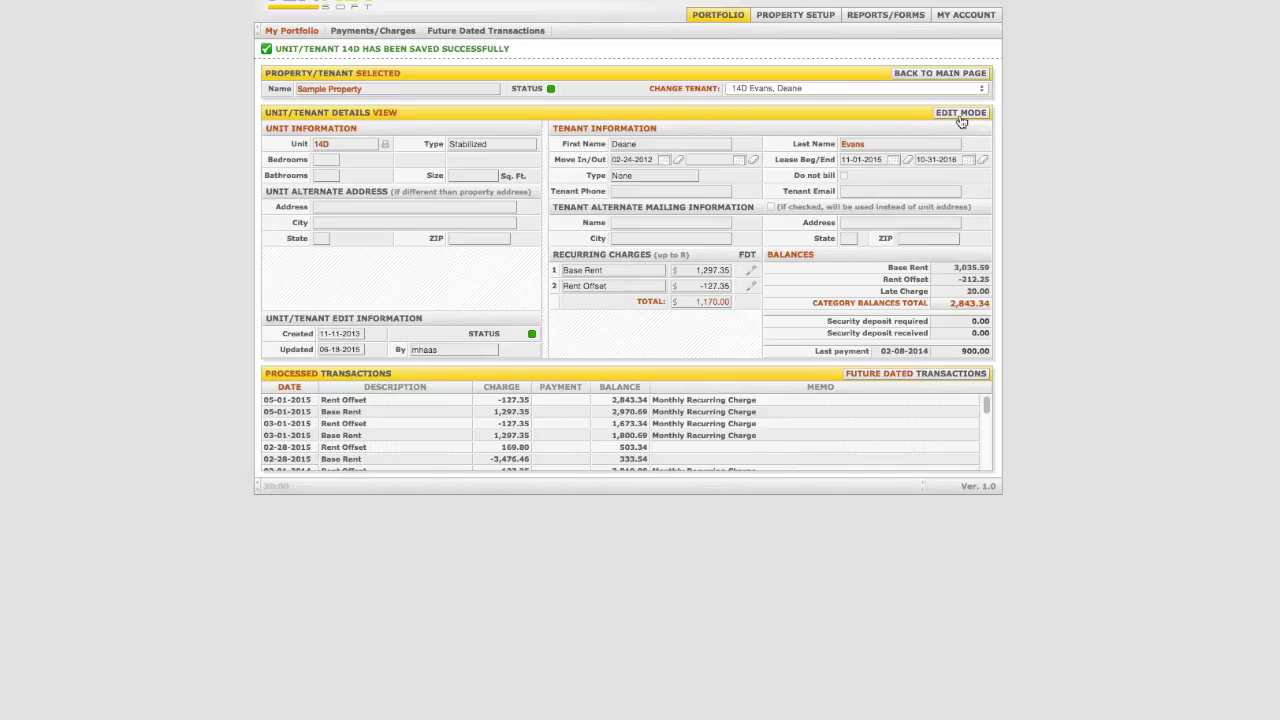
{"action": "left_click", "coordinate": [961, 117]}
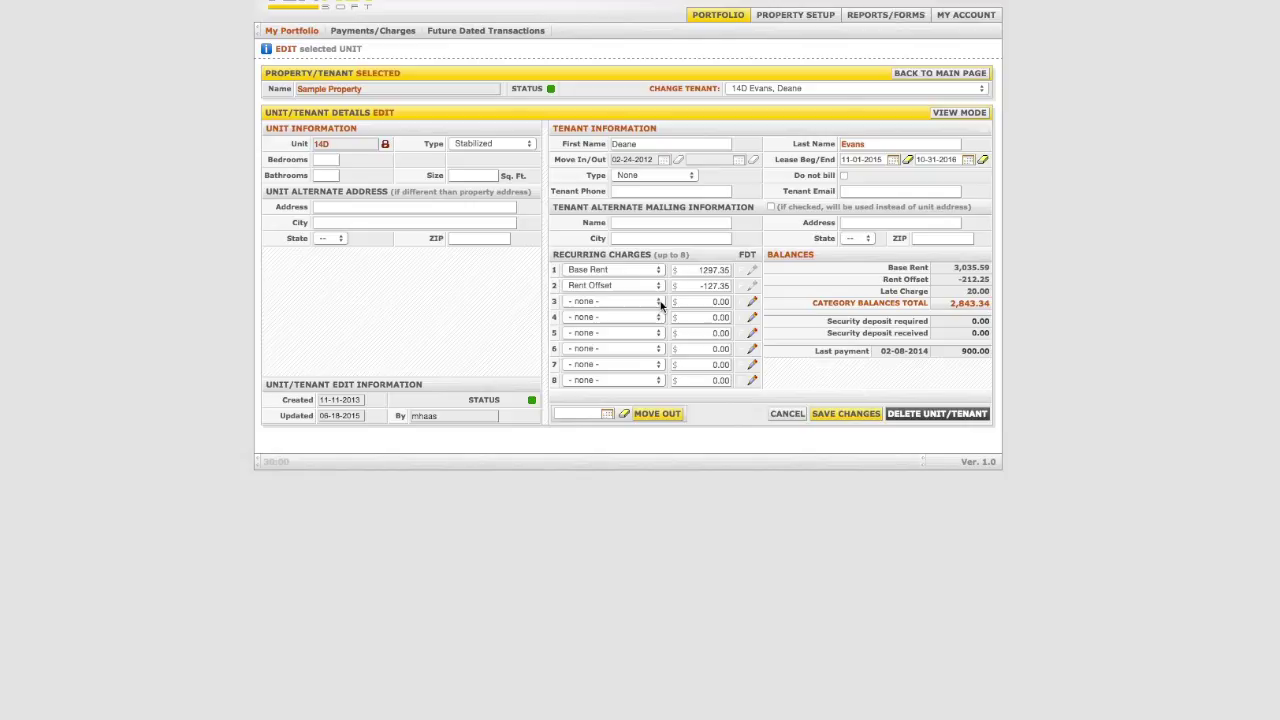
Add a Base Rent charge of 1350.00 as the third recurring charge for unit 14D.
{"action": "left_click", "coordinate": [660, 302]}
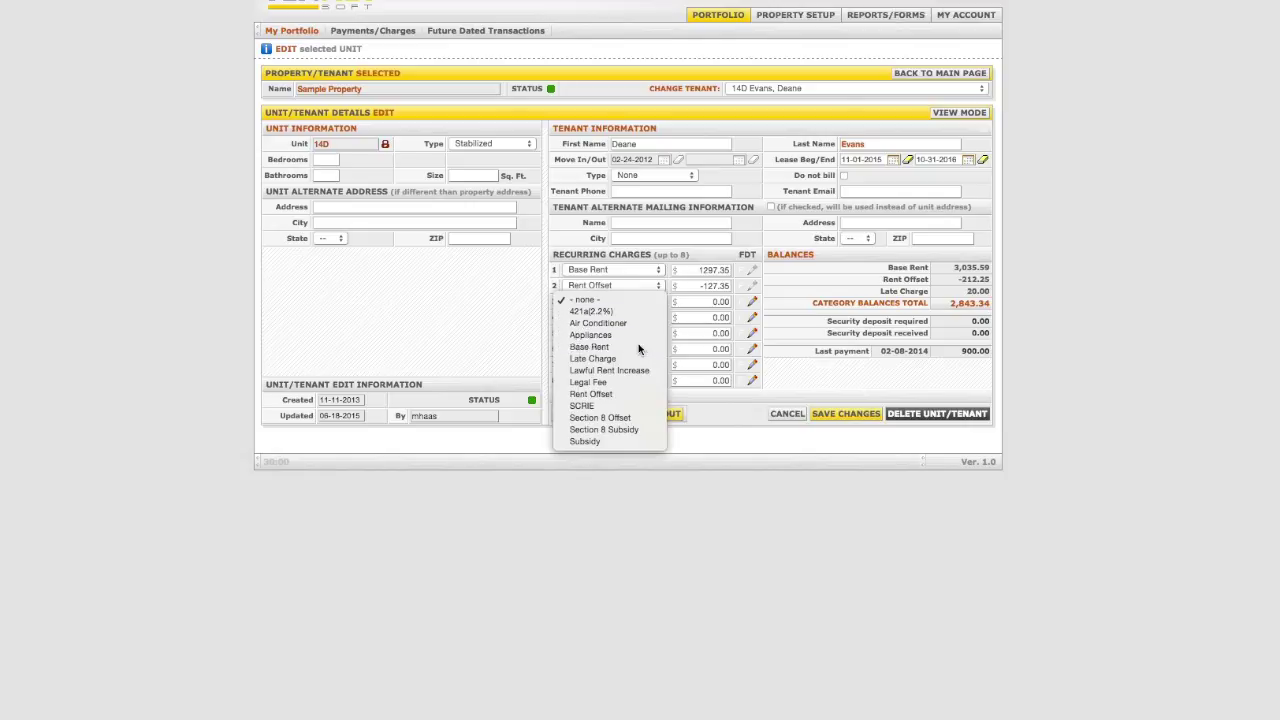
{"action": "left_click", "coordinate": [638, 347]}
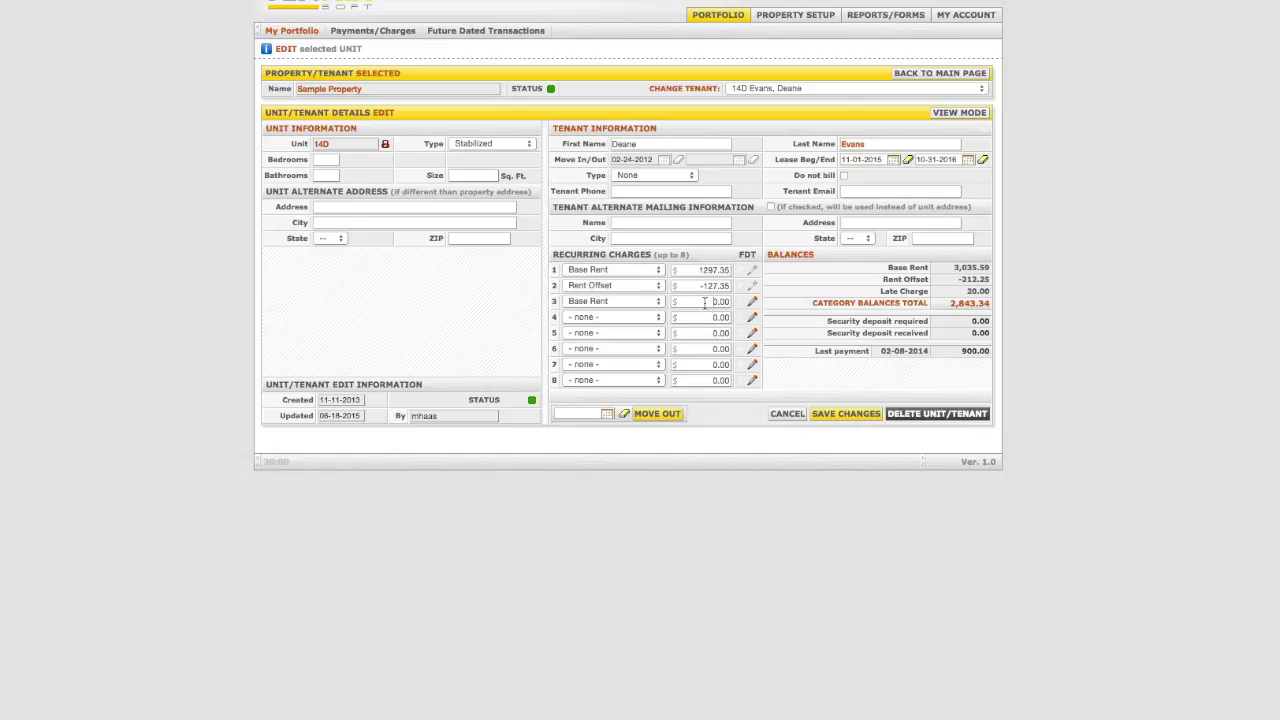
{"action": "left_click", "coordinate": [705, 302]}
{"action": "type", "text": "135"}
Set the new Base Rent charge's effective date to 11-01-2015 and save the changes to unit 14D.
{"action": "left_click", "coordinate": [752, 302]}
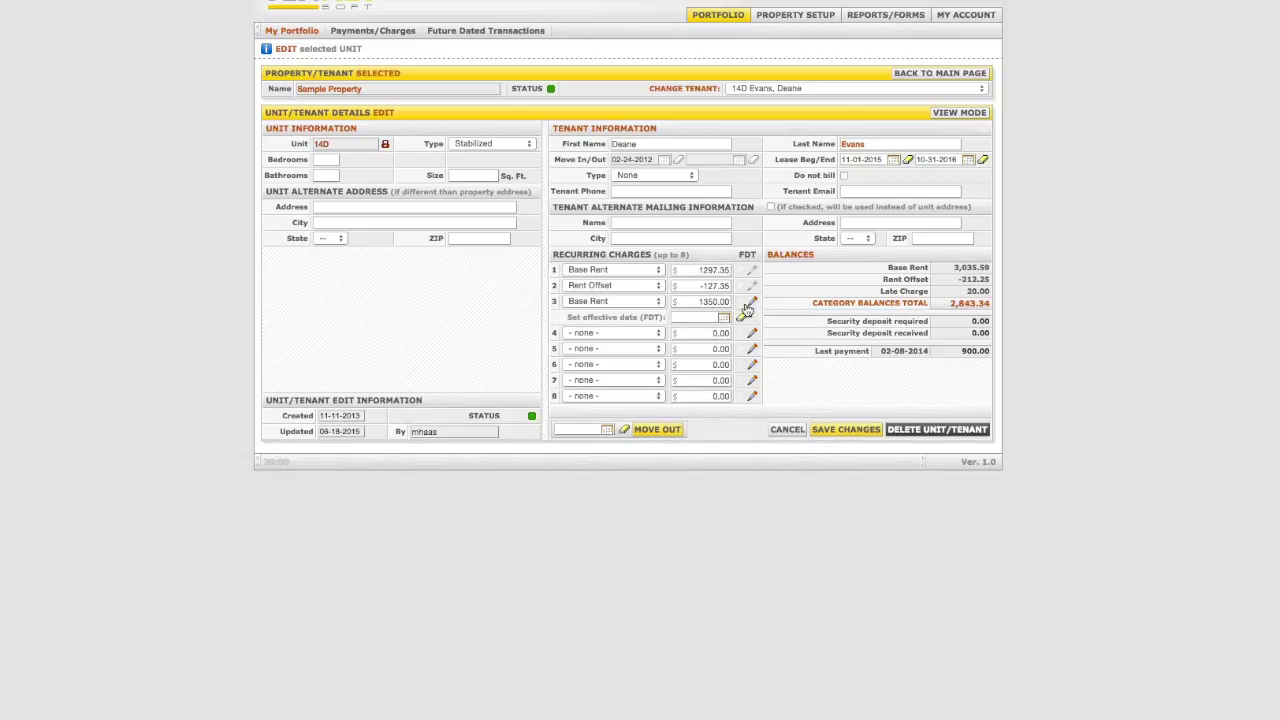
{"action": "left_click", "coordinate": [724, 317]}
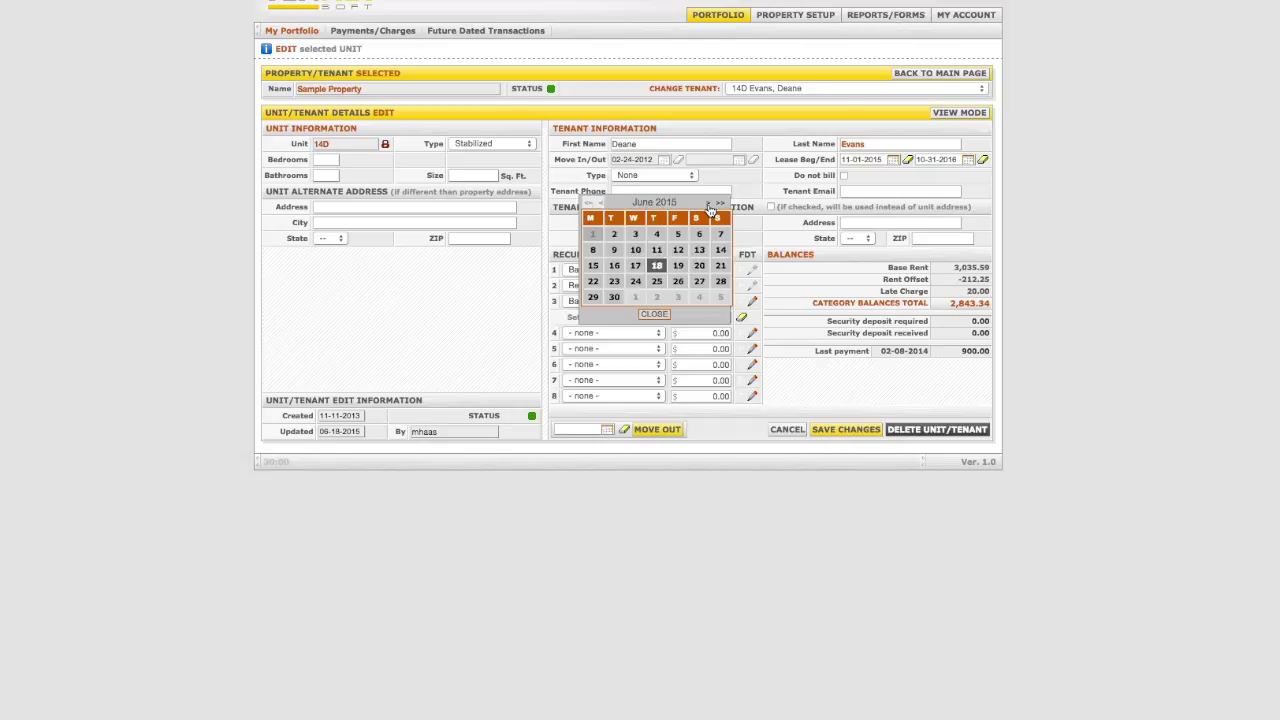
{"action": "left_click", "coordinate": [709, 204]}
{"action": "left_click", "coordinate": [709, 204]}
{"action": "left_click", "coordinate": [720, 234]}
{"action": "left_click", "coordinate": [742, 317]}
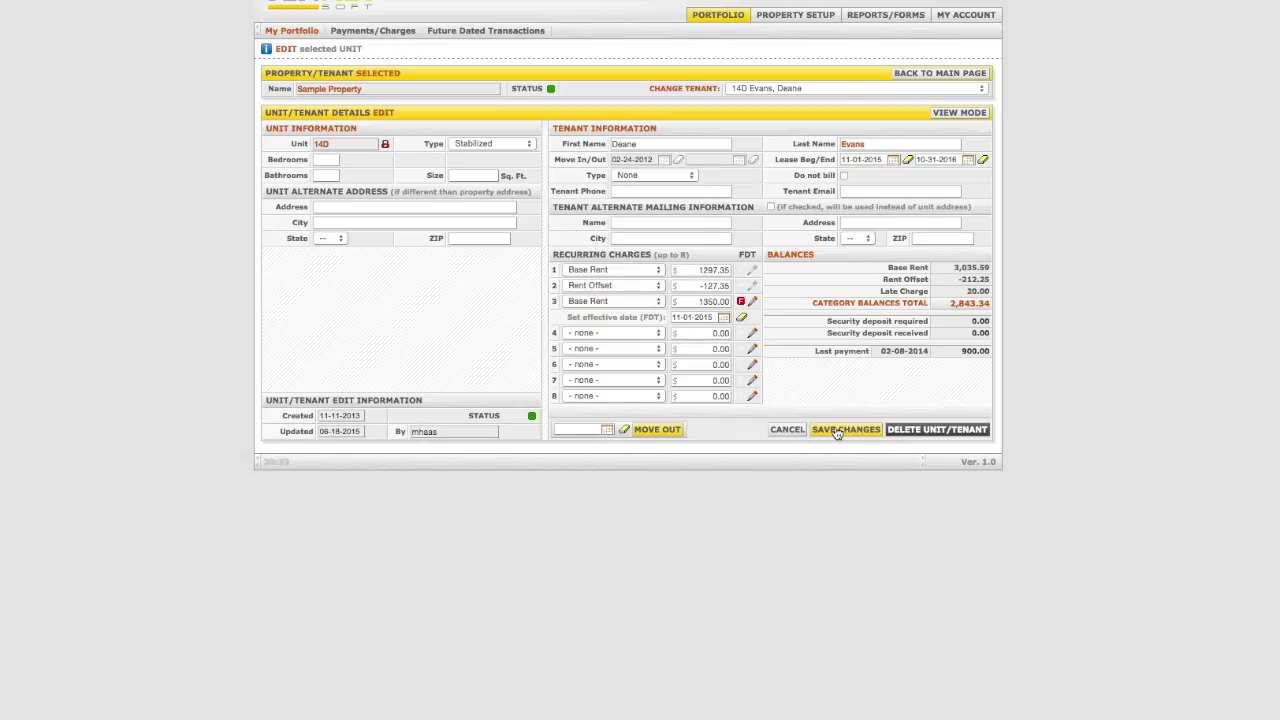
{"action": "left_click", "coordinate": [662, 190]}
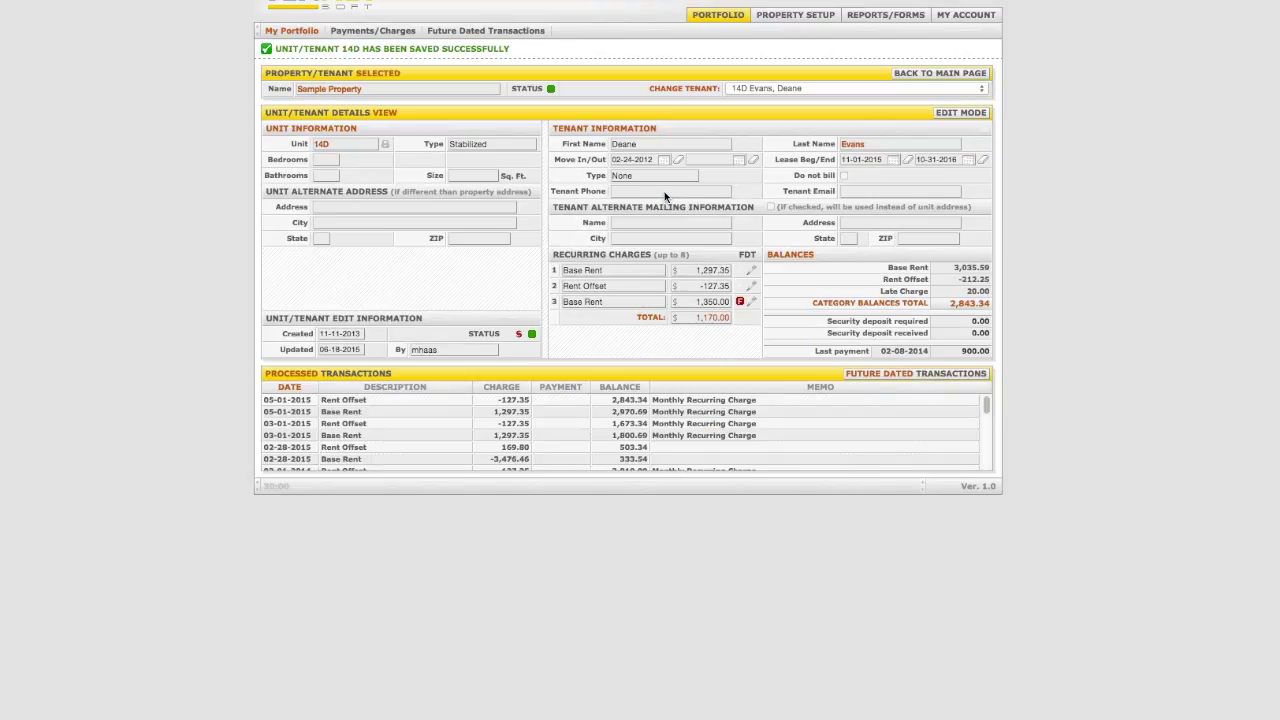
Run the End of Month procedure for the account, confirming it with "yes".
{"action": "left_click", "coordinate": [957, 18]}
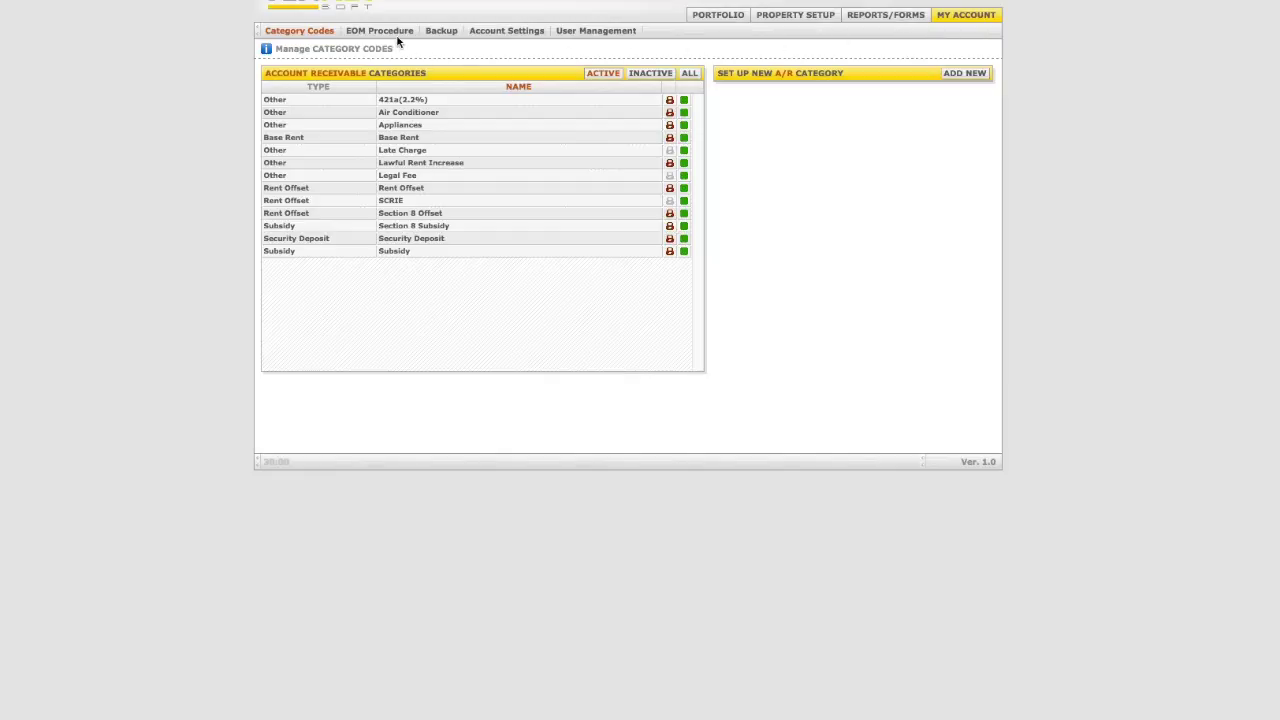
{"action": "left_click", "coordinate": [396, 38]}
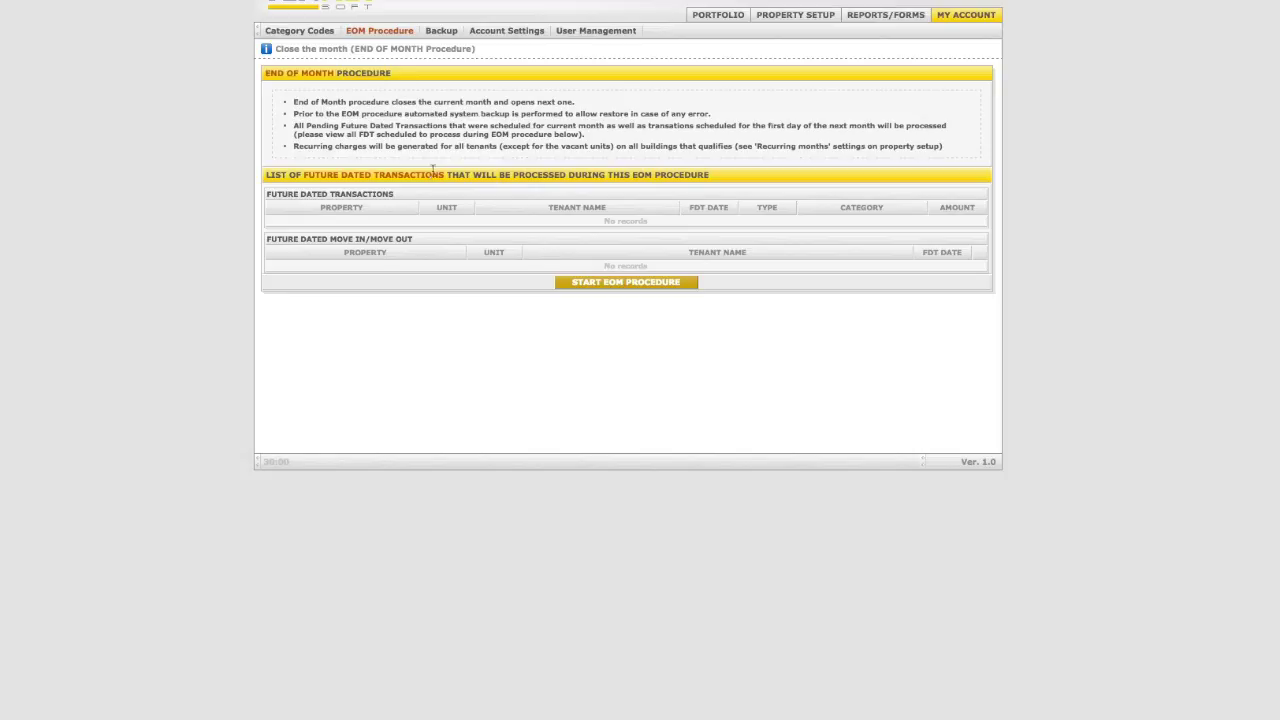
{"action": "left_click", "coordinate": [607, 286]}
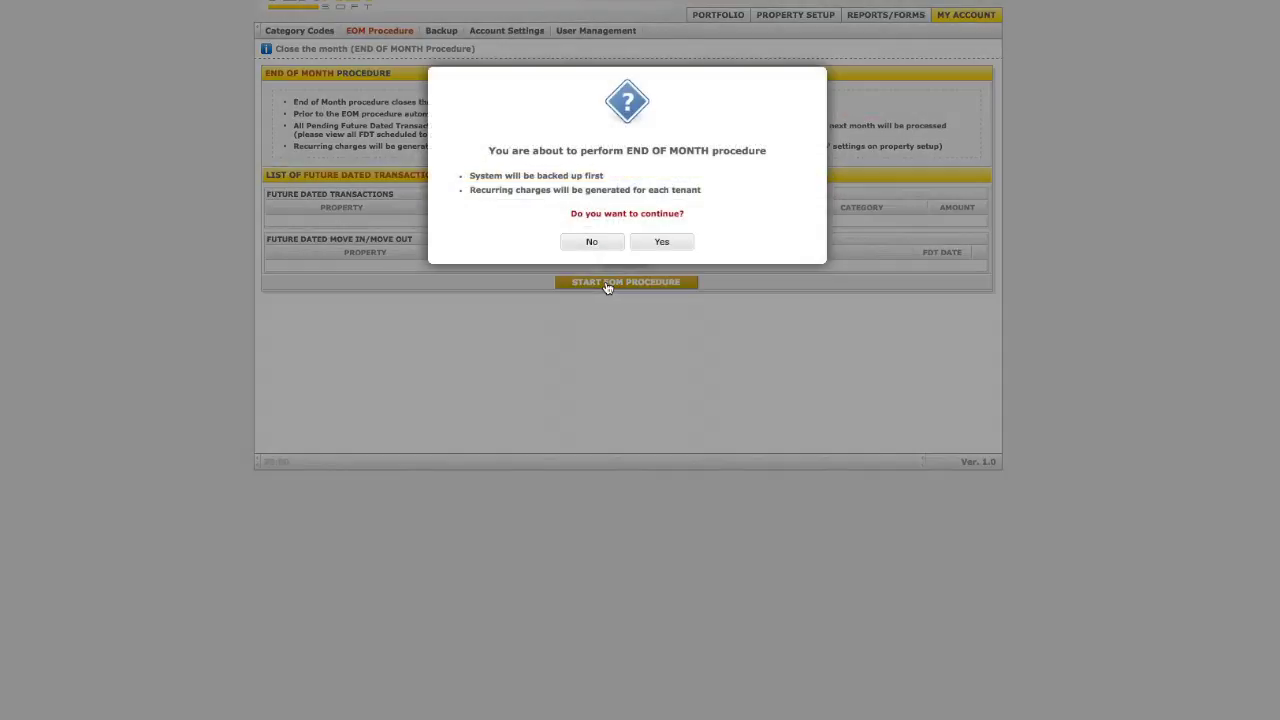
{"action": "left_click", "coordinate": [660, 242]}
{"action": "type", "text": "yes"}
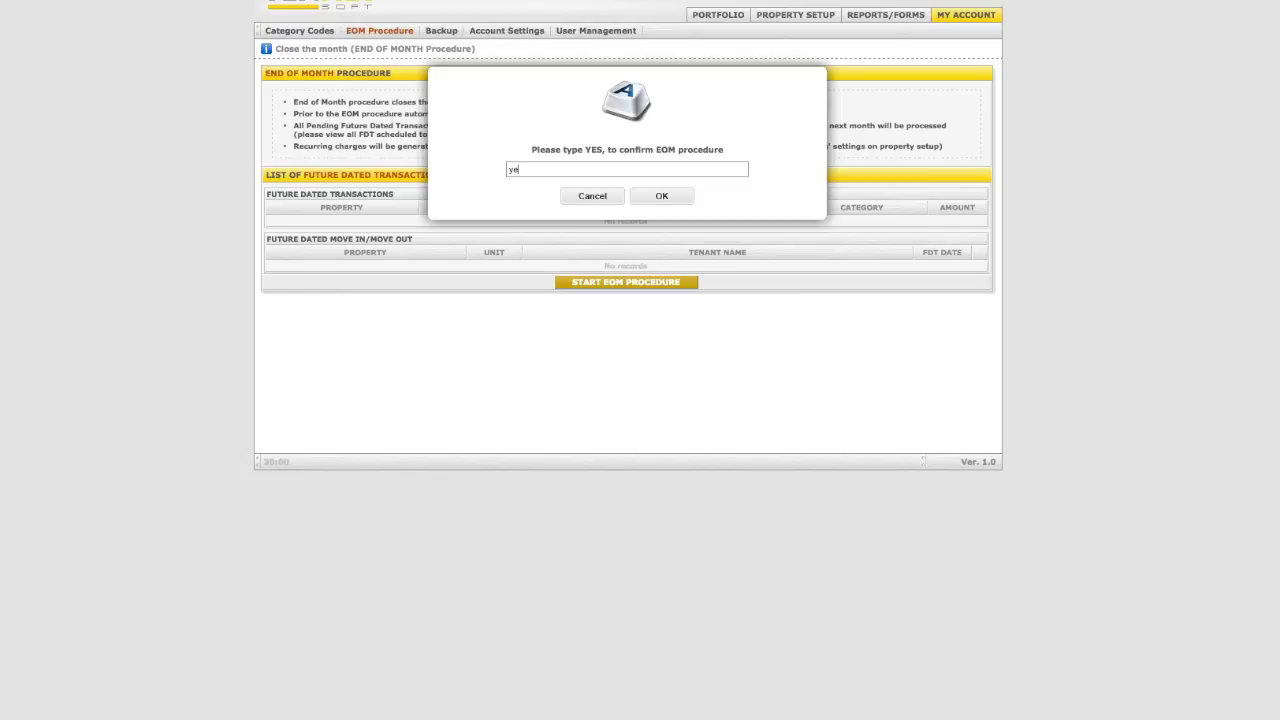
{"action": "left_click", "coordinate": [661, 195]}
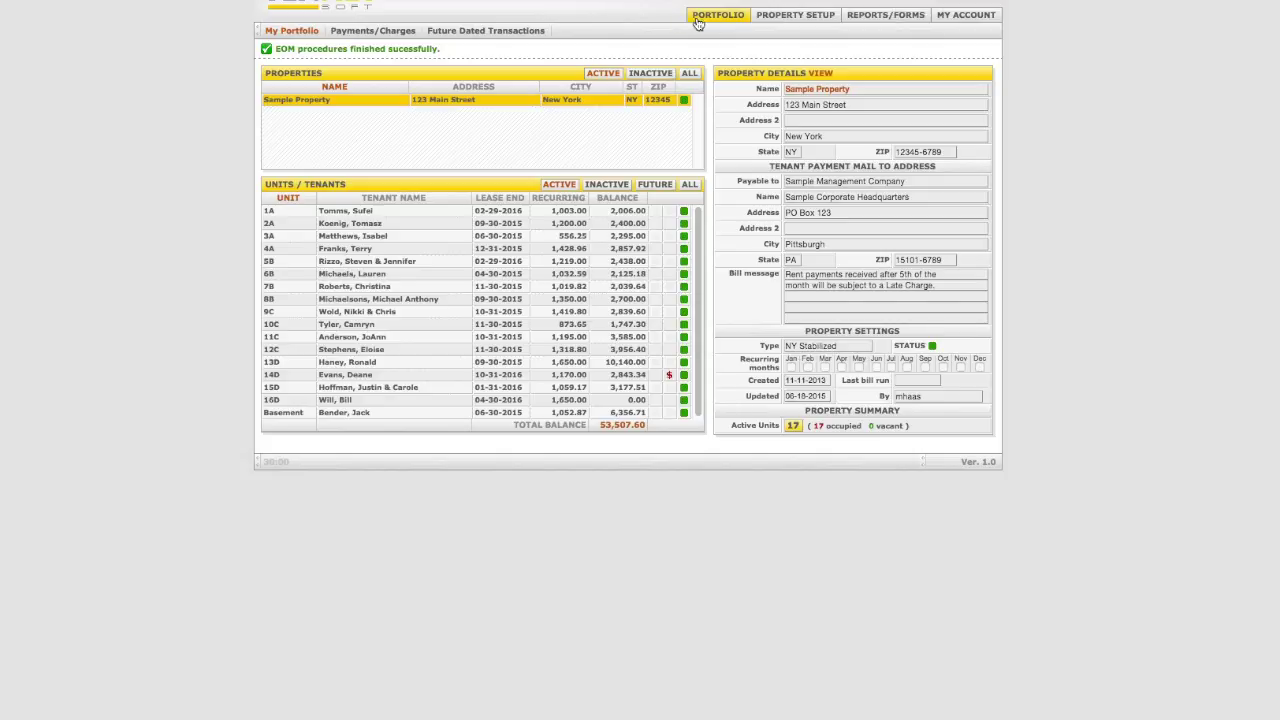
Generate the NY Stabilized lease renewals with Complete Processing for all properties, for leases expiring in October 2015.
{"action": "left_click", "coordinate": [870, 18]}
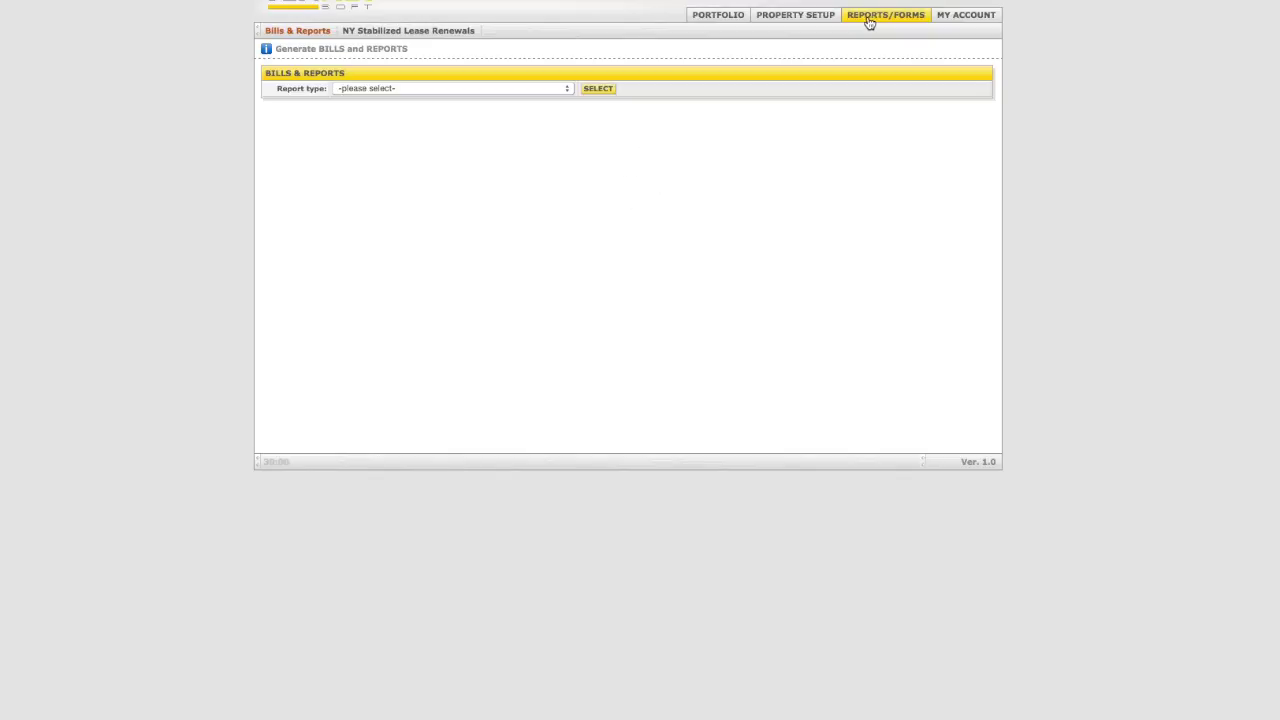
{"action": "left_click", "coordinate": [455, 36]}
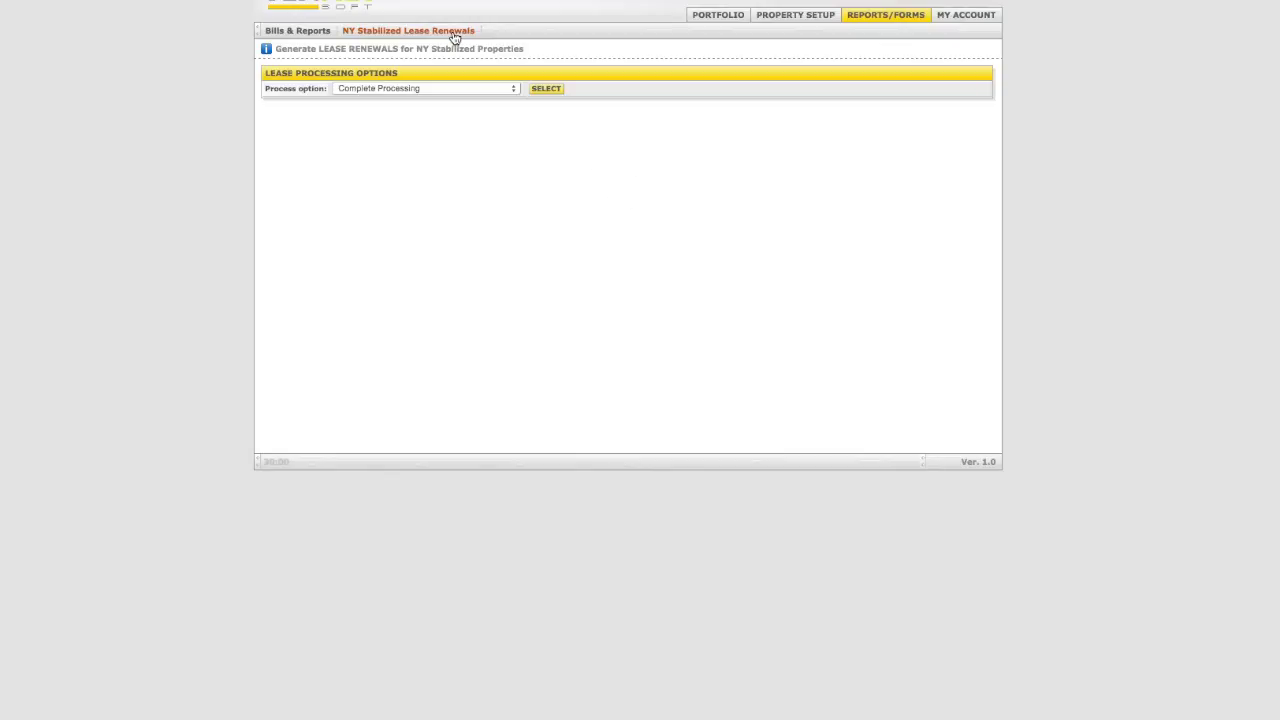
{"action": "left_click", "coordinate": [546, 89]}
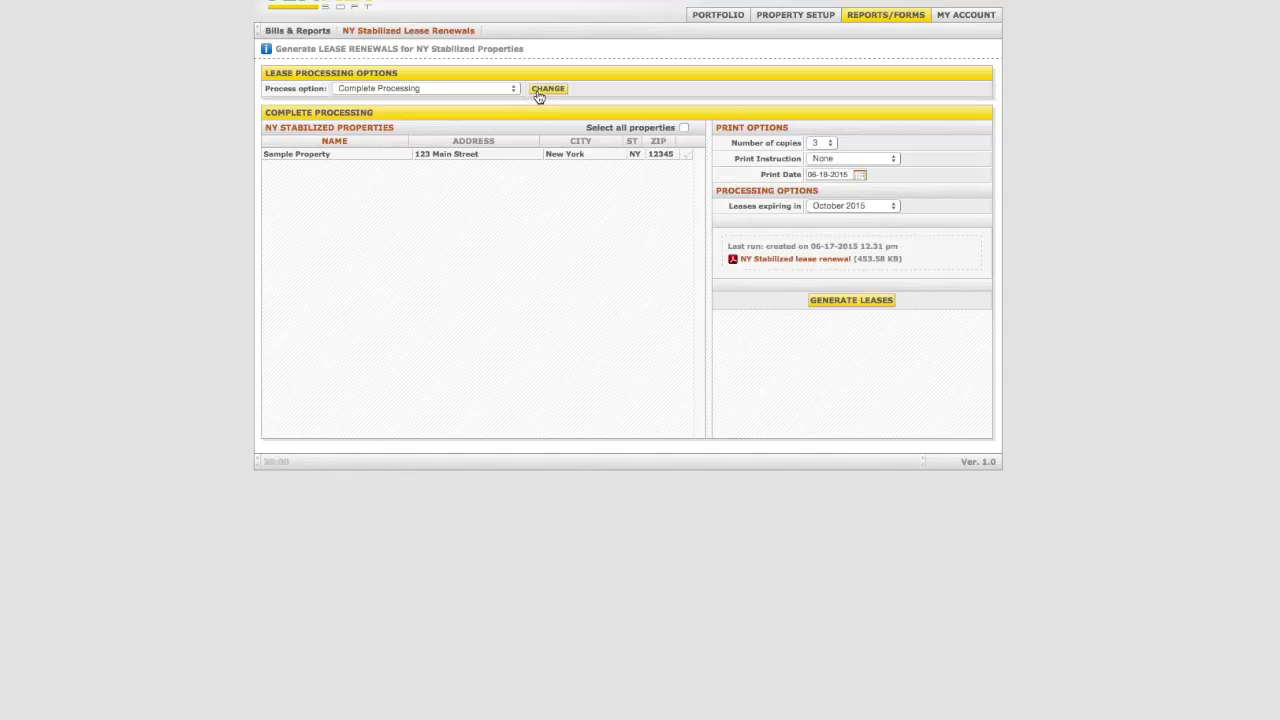
{"action": "left_click", "coordinate": [684, 128]}
{"action": "left_click", "coordinate": [846, 302]}
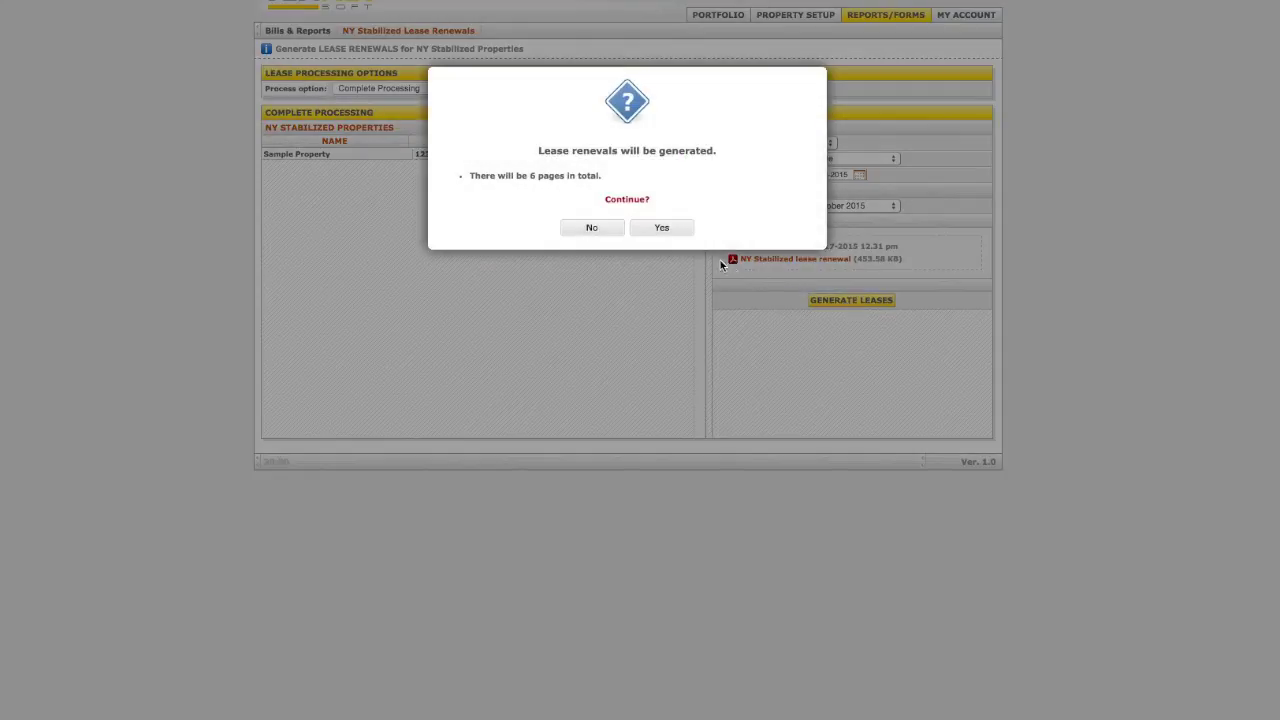
{"action": "left_click", "coordinate": [672, 231]}
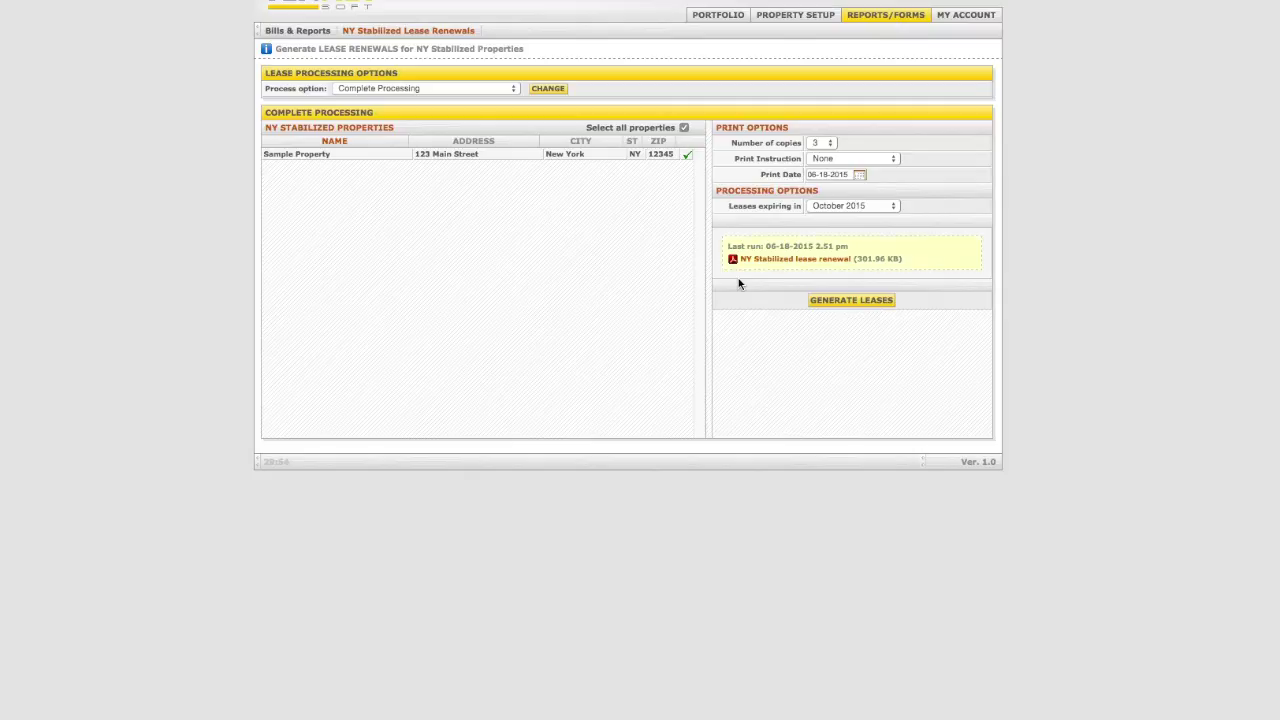
Switch the lease processing to Selective Individual Lease and load the renewal details for unit 10C of Sample Property.
{"action": "left_click", "coordinate": [512, 89]}
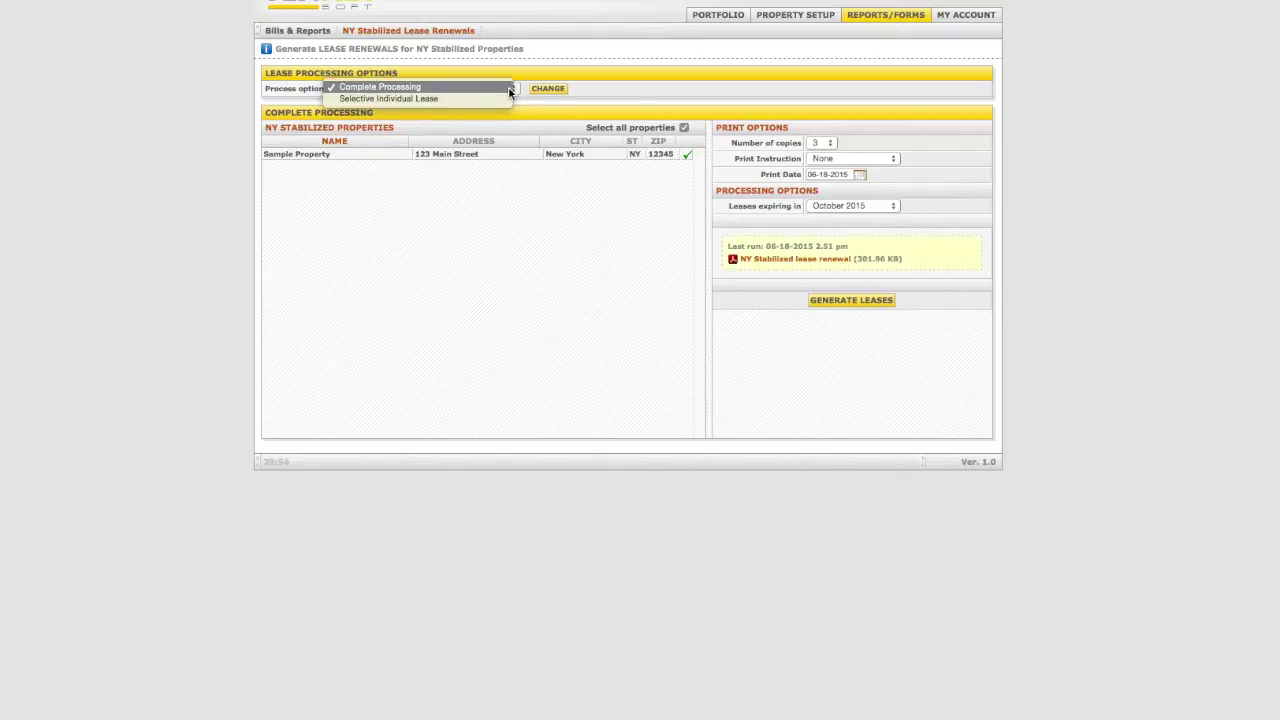
{"action": "left_click", "coordinate": [496, 99]}
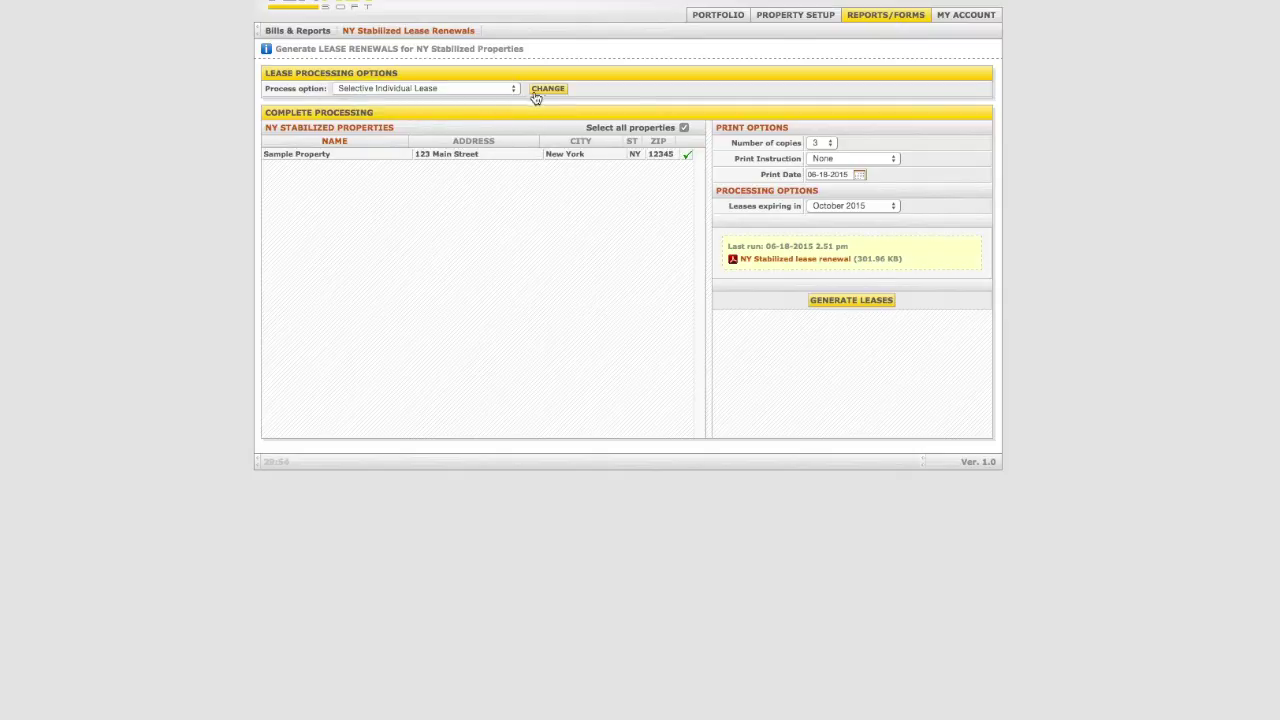
{"action": "left_click", "coordinate": [547, 89]}
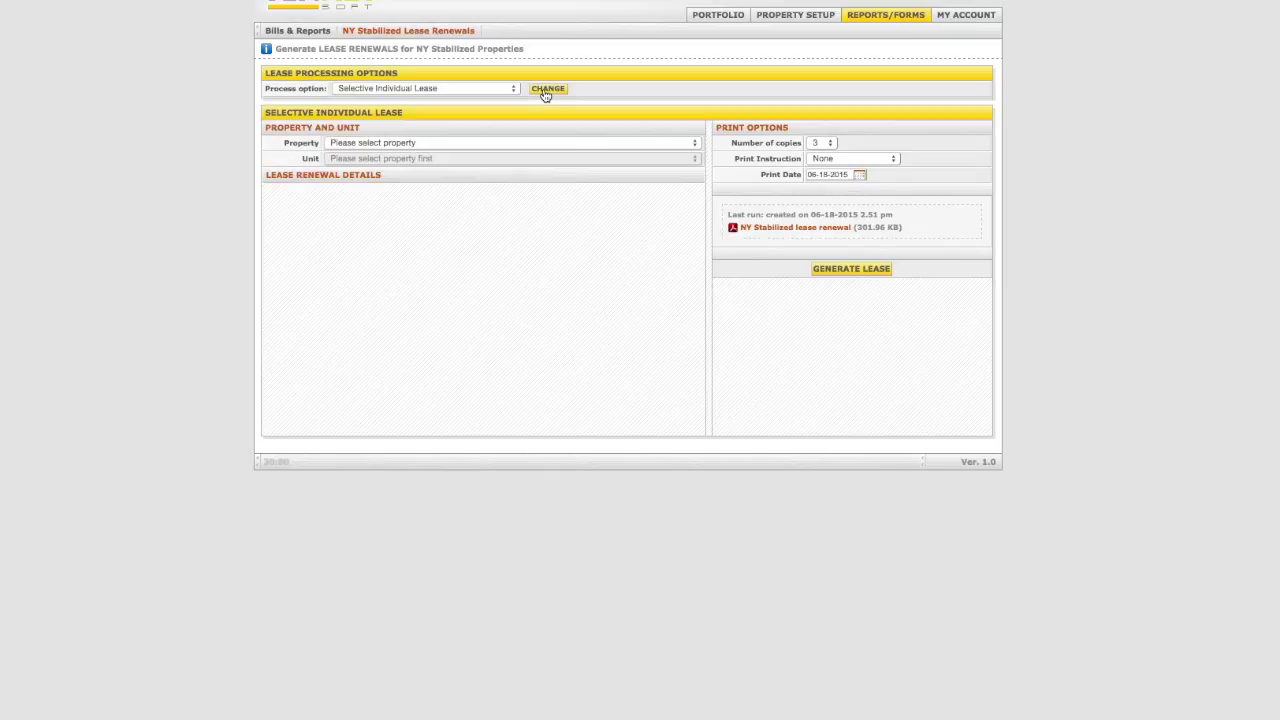
{"action": "left_click", "coordinate": [693, 145]}
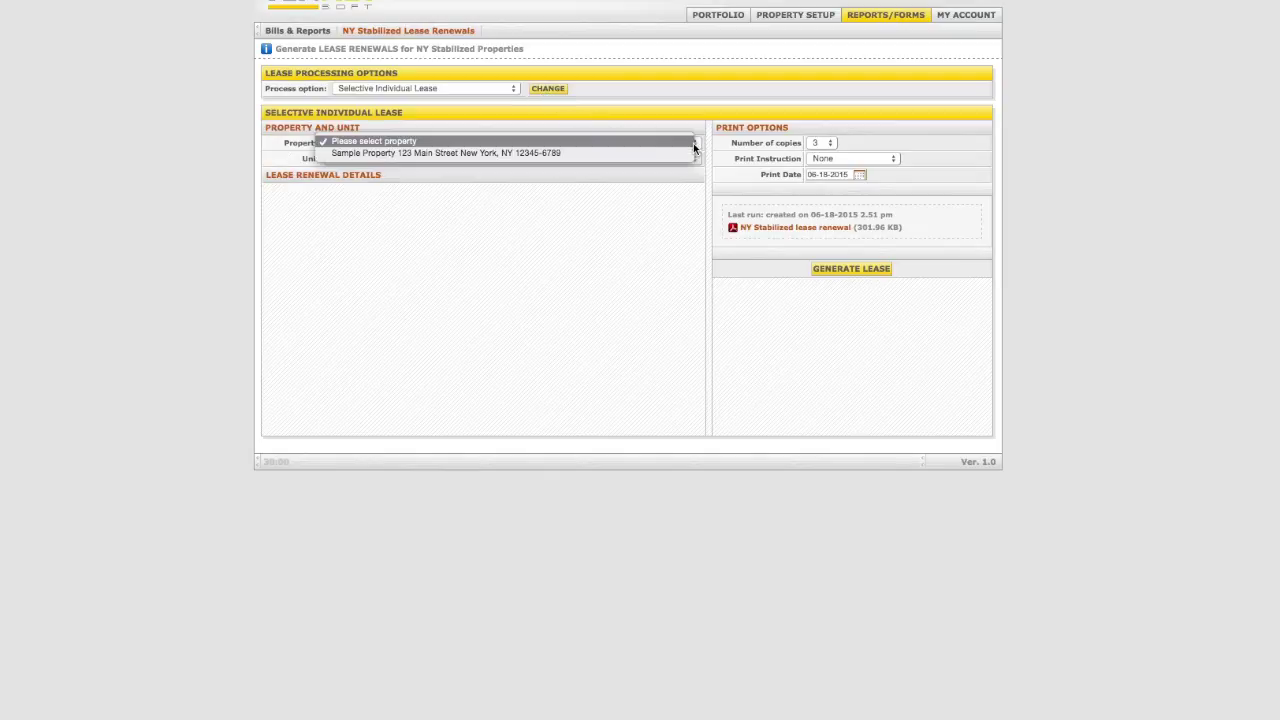
{"action": "left_click", "coordinate": [680, 152]}
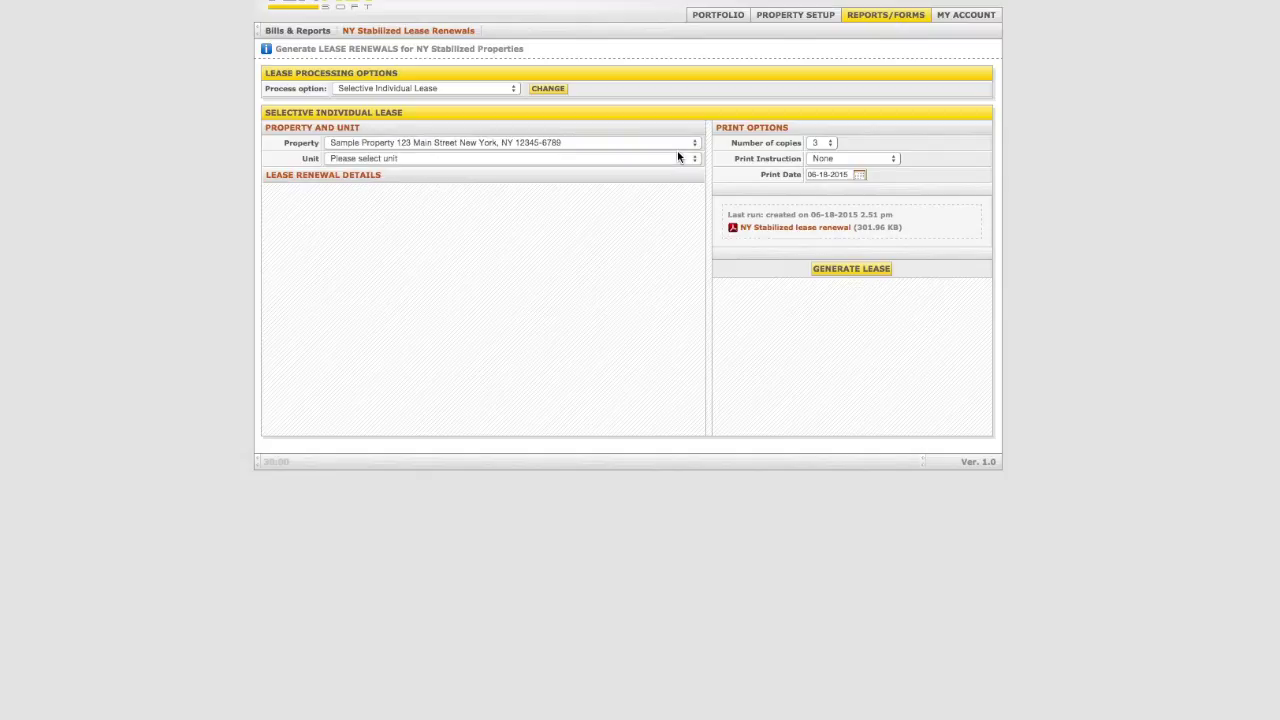
{"action": "left_click", "coordinate": [692, 159]}
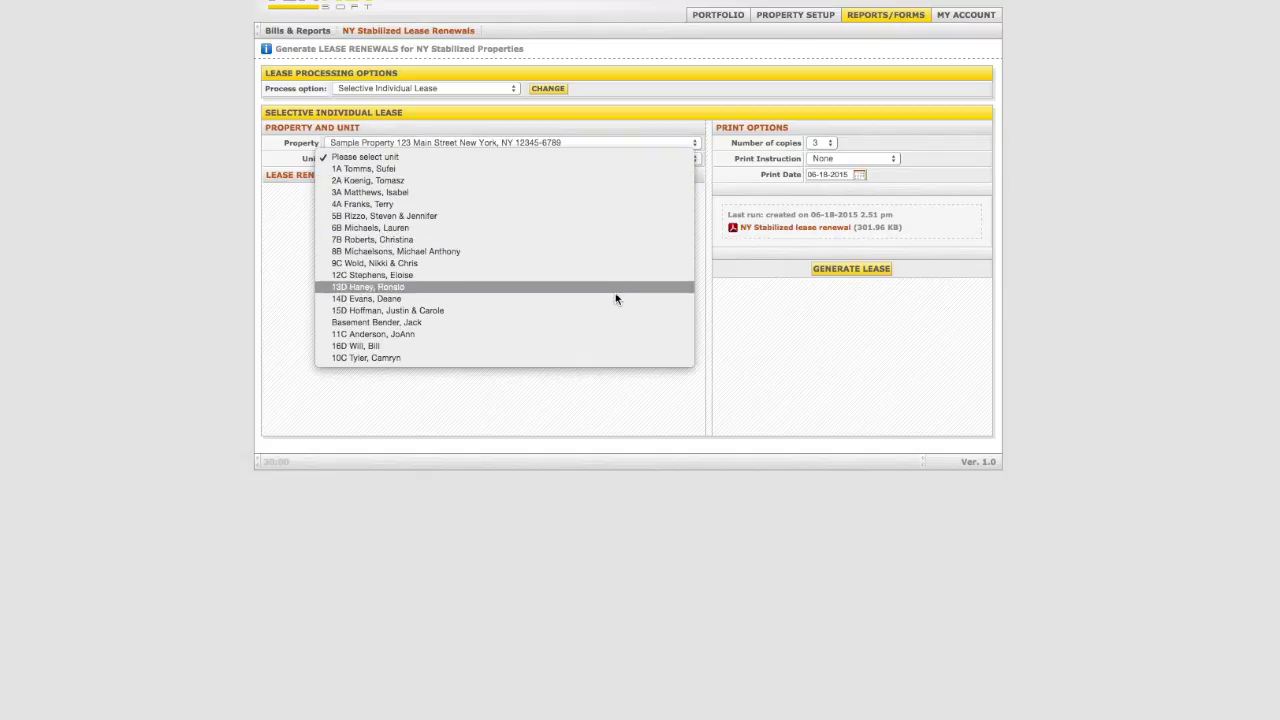
{"action": "left_click", "coordinate": [609, 357]}
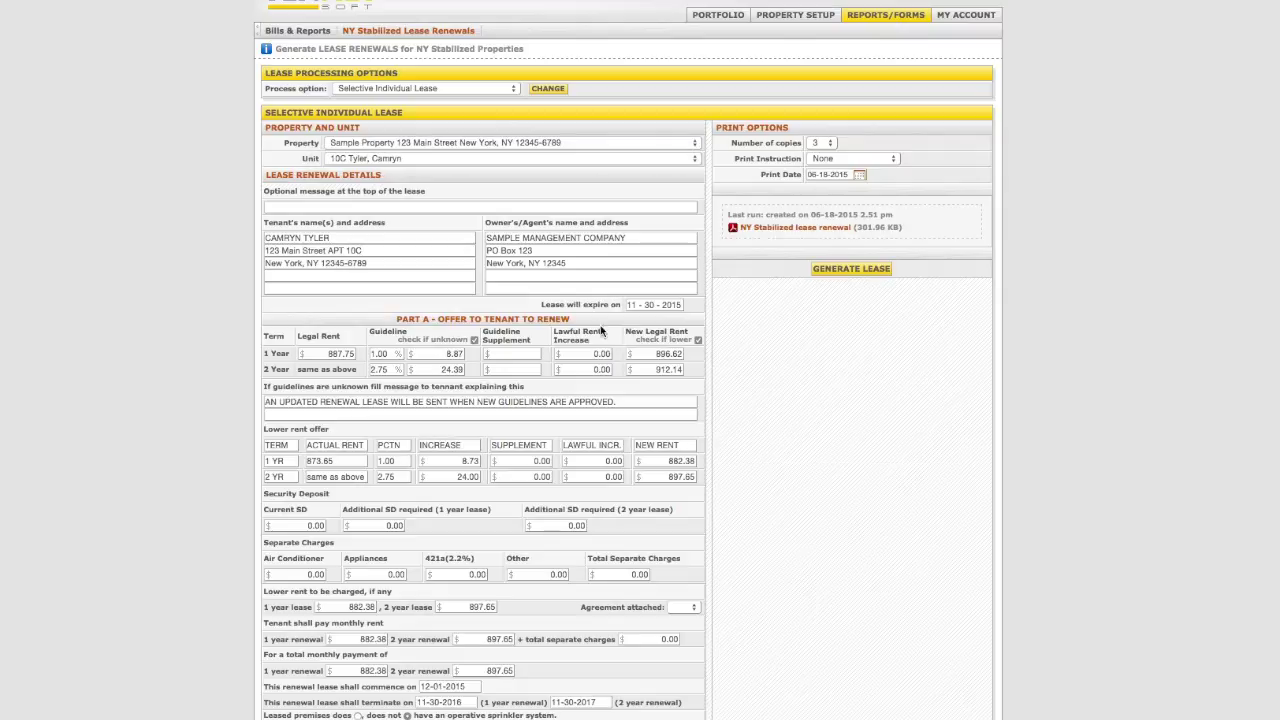